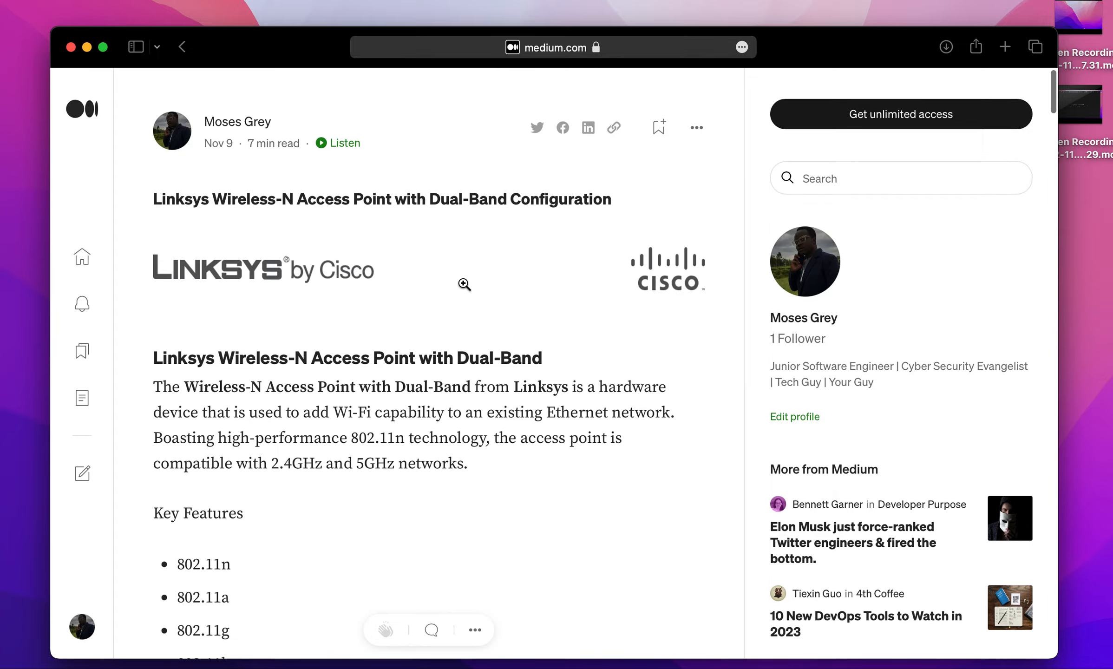
Skim the article on configuring the Linksys Wireless-N Access Point with Dual-Band, and return to its beginning.
{"action": "scroll", "coordinate": [464, 284], "scroll_direction": "down", "scroll_amount": 20}
{"action": "scroll", "coordinate": [428, 437], "scroll_direction": "down", "scroll_amount": 5}
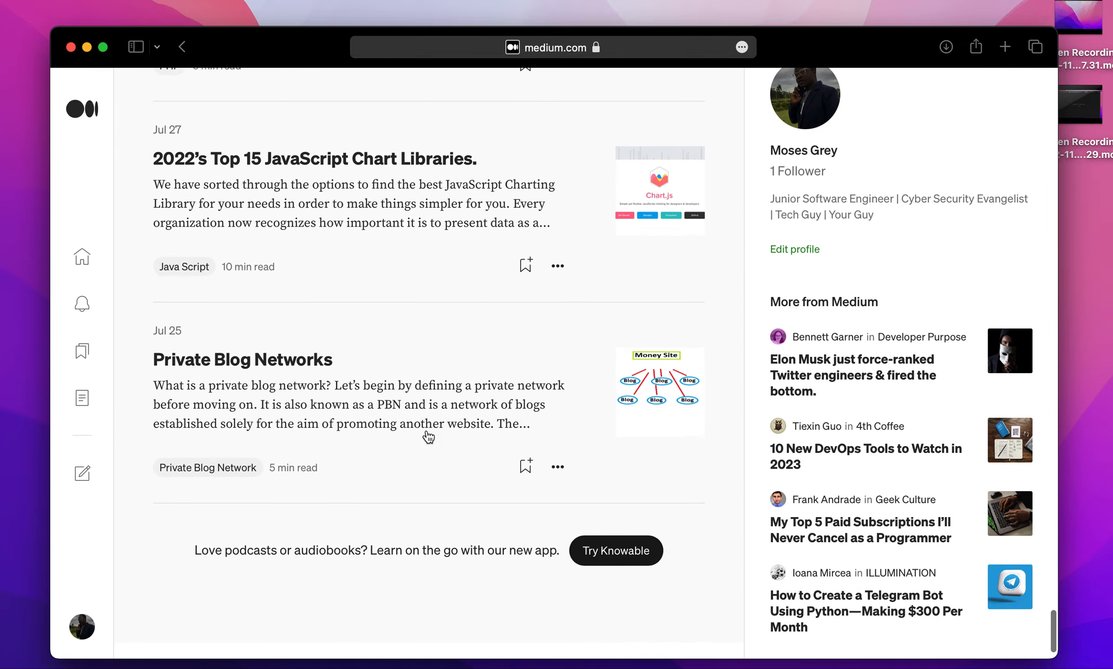
{"action": "scroll", "coordinate": [429, 437], "scroll_direction": "up", "scroll_amount": 20}
{"action": "scroll", "coordinate": [429, 436], "scroll_direction": "up", "scroll_amount": 10}
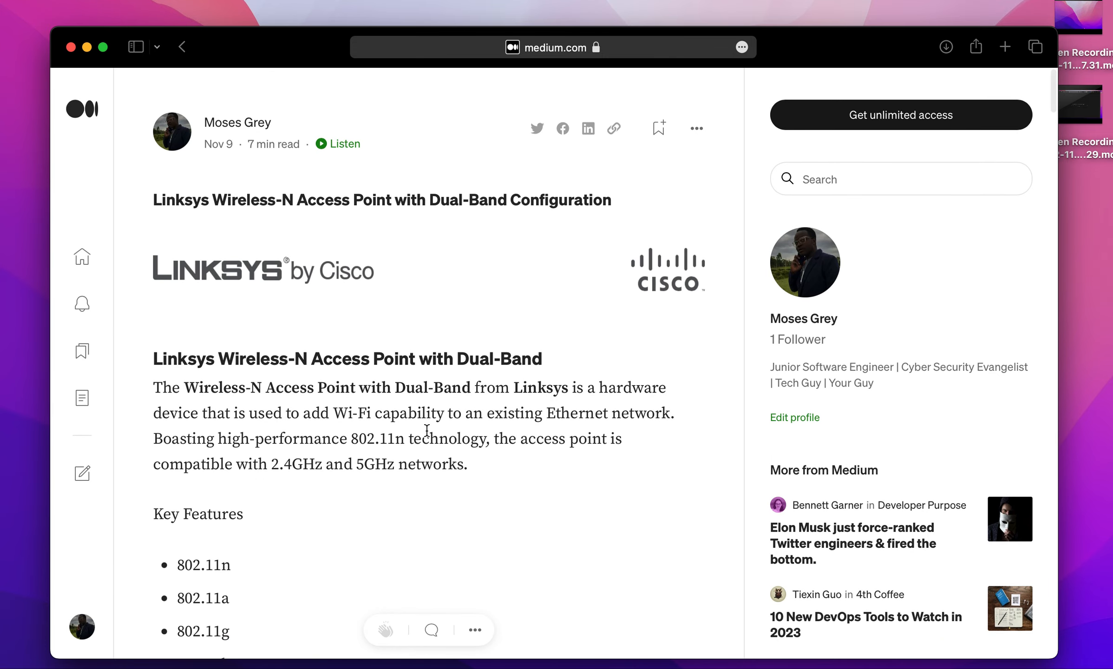
Open the router's login page at 192.168.100.1 in a new browser tab.
{"action": "left_click", "coordinate": [1002, 49]}
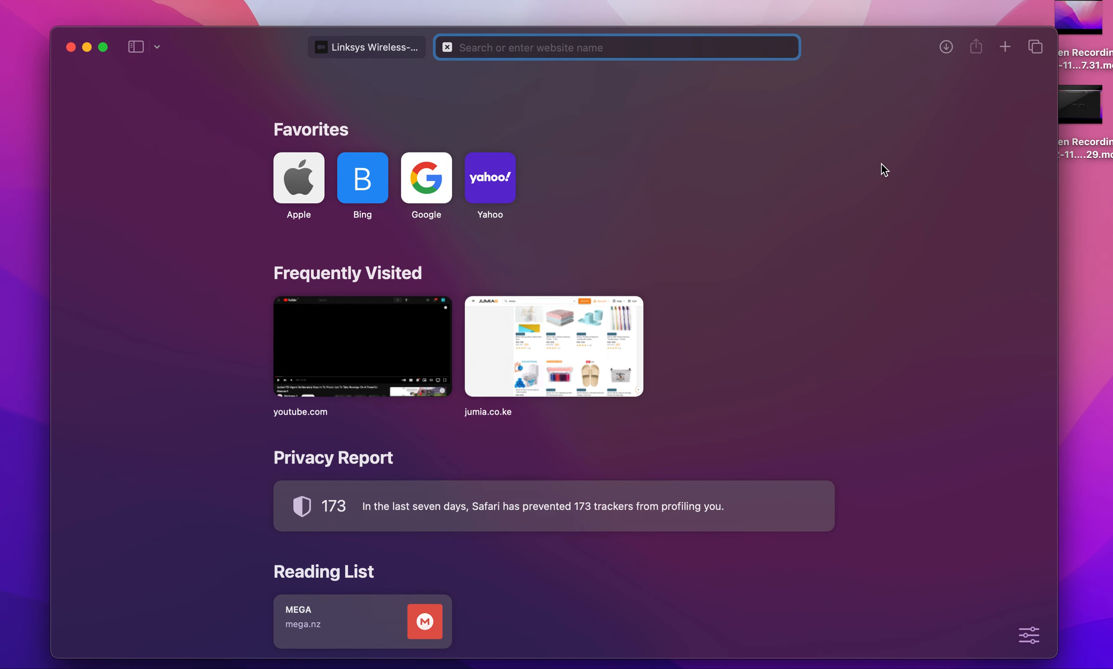
{"action": "type", "text": "92"}
{"action": "key", "text": "BackSpace"}
{"action": "key", "text": "BackSpace"}
{"action": "type", "text": "1"}
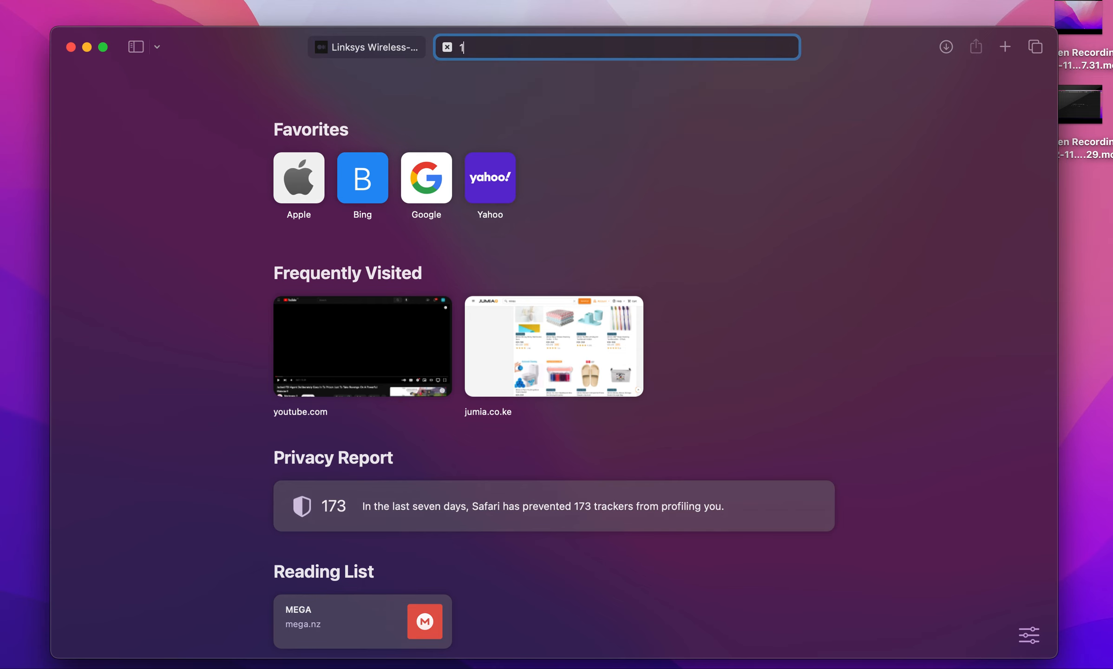
{"action": "type", "text": "92"}
{"action": "key", "text": "Return"}
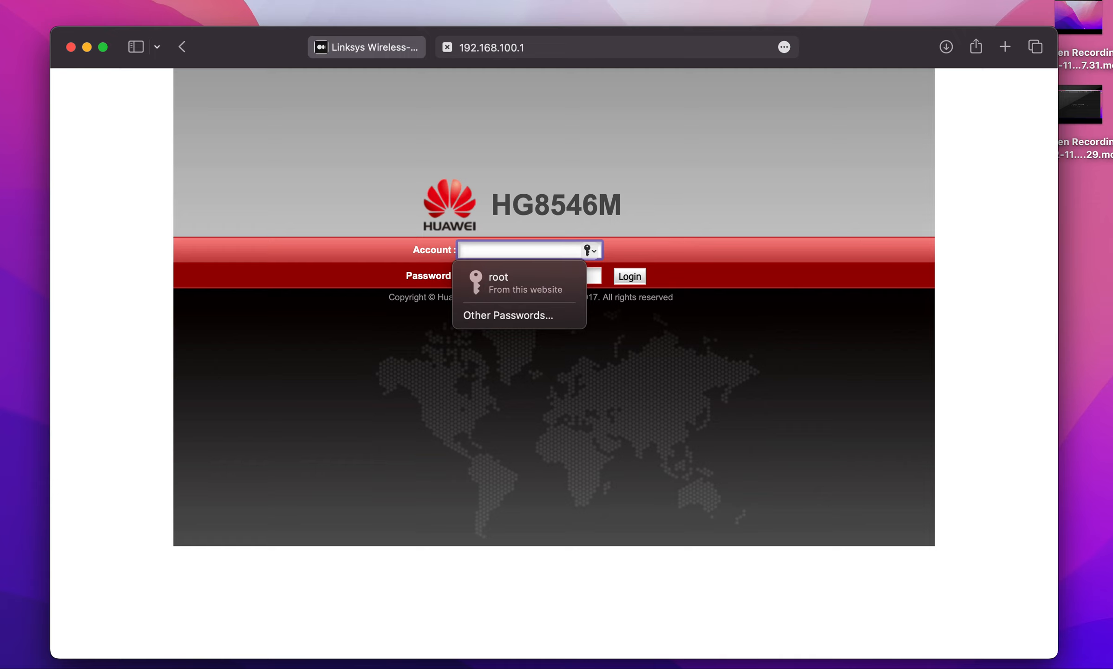
Check which Wi-Fi network the computer is connected to.
{"action": "left_click", "coordinate": [947, 1]}
{"action": "left_click", "coordinate": [947, 1]}
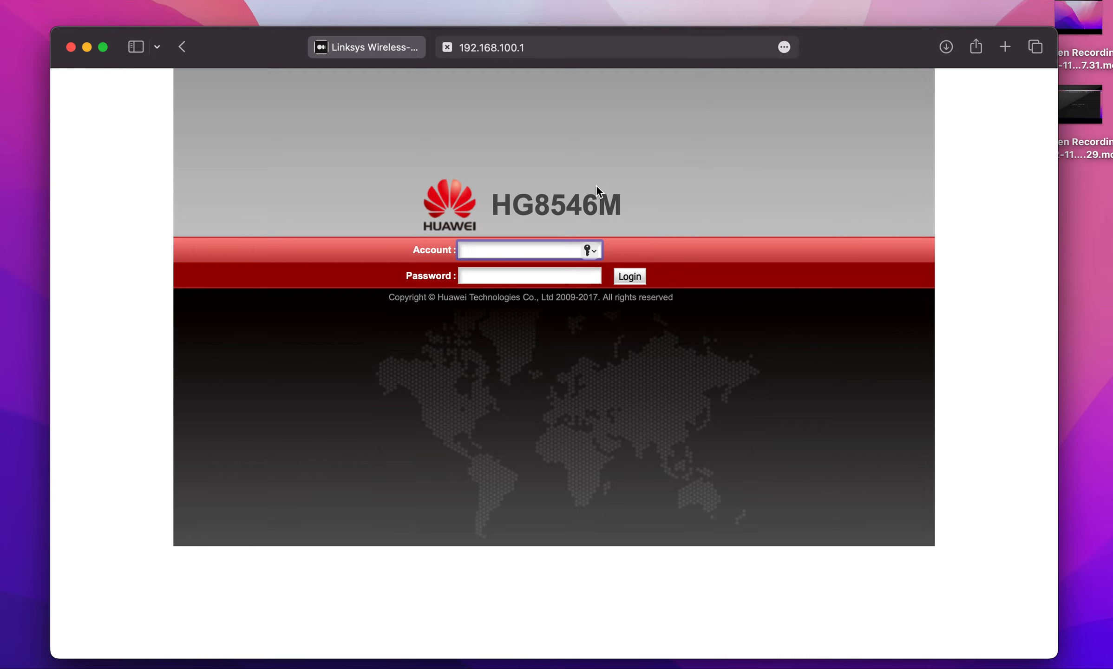
{"action": "left_click", "coordinate": [944, 1]}
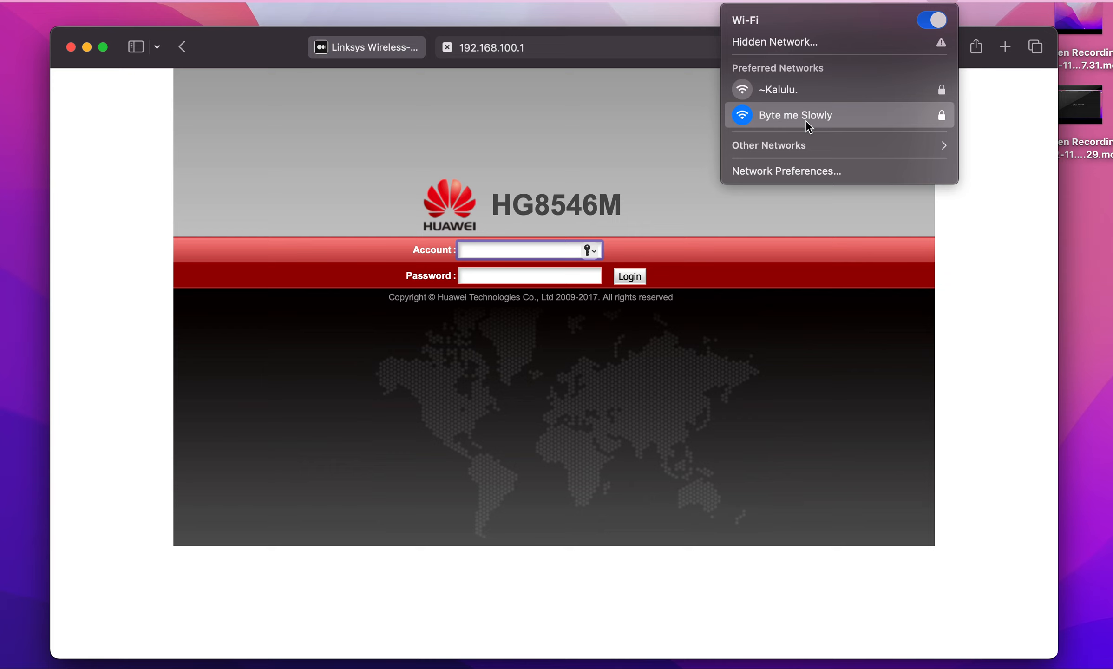
{"action": "left_click", "coordinate": [625, 116]}
Log in to the HG8546M router with the saved root account and its stored password.
{"action": "left_click", "coordinate": [505, 247]}
{"action": "left_click", "coordinate": [506, 283]}
{"action": "left_click", "coordinate": [630, 277]}
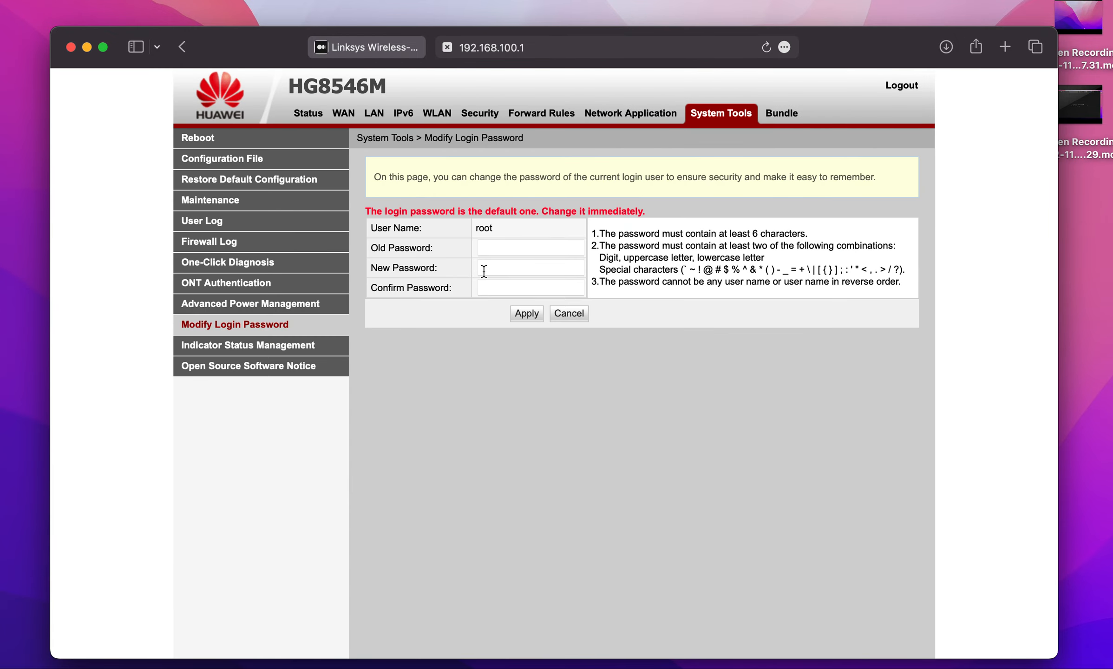
Open the router's DHCP information and copy the IP address assigned to the UntrustedNetwork host.
{"action": "left_click", "coordinate": [306, 120]}
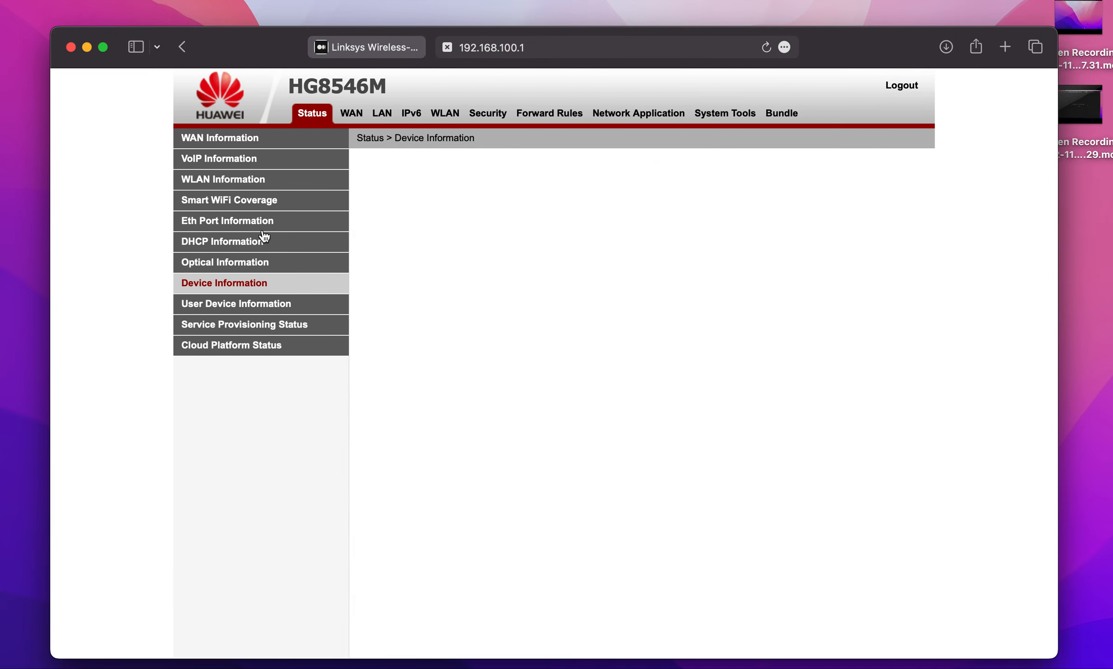
{"action": "left_click", "coordinate": [260, 243]}
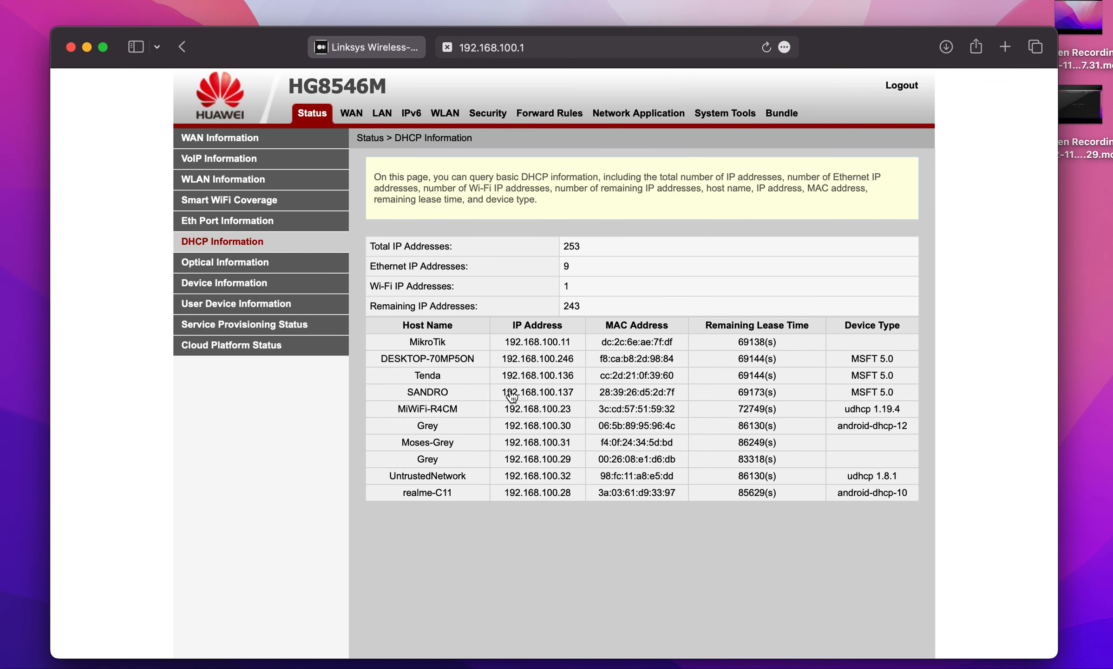
{"action": "left_click", "coordinate": [509, 473]}
{"action": "left_click_drag", "start_coordinate": [510, 473], "coordinate": [574, 477]}
{"action": "key", "text": "super+c"}
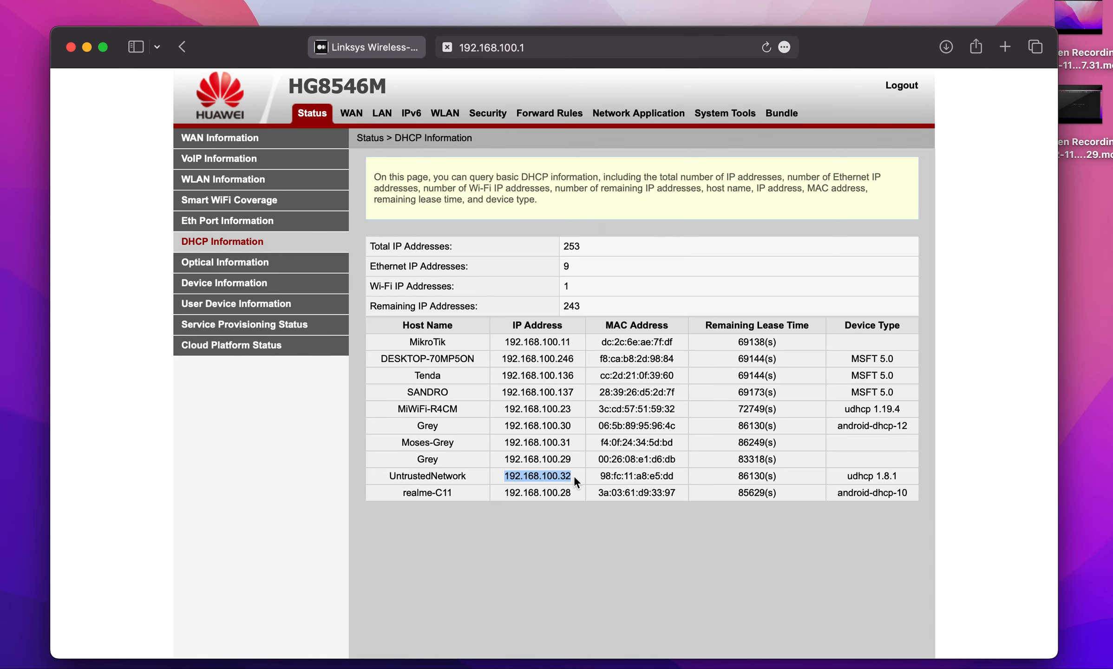
Open the access point's setup page at the copied address 192.168.100.32 in a new browser tab.
{"action": "left_click", "coordinate": [1005, 47]}
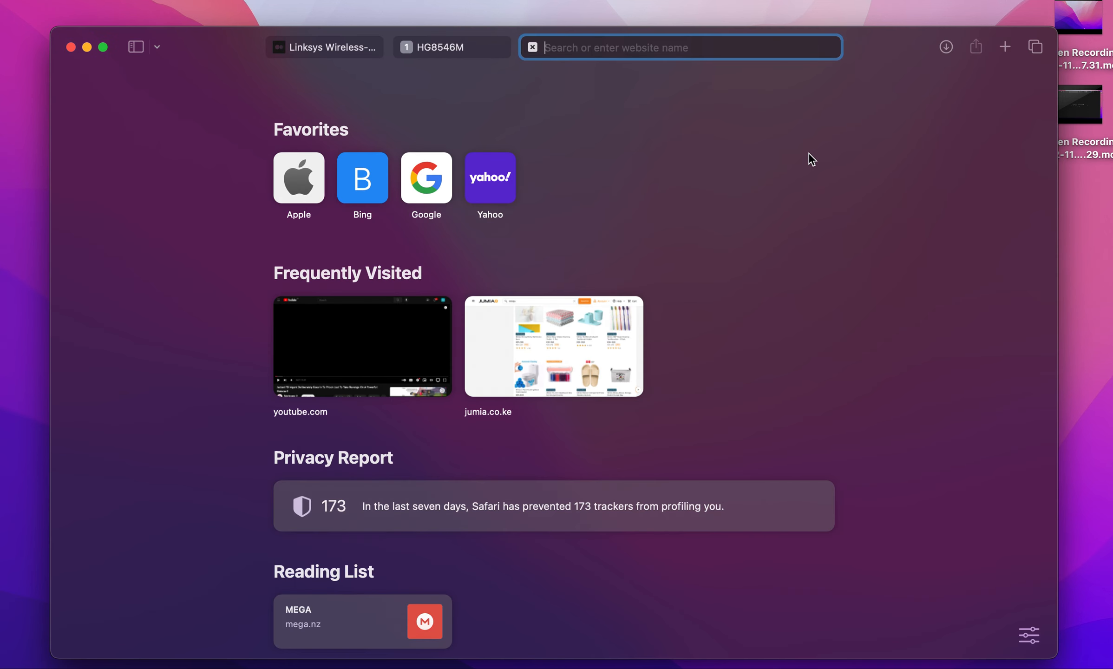
{"action": "key", "text": "super+v"}
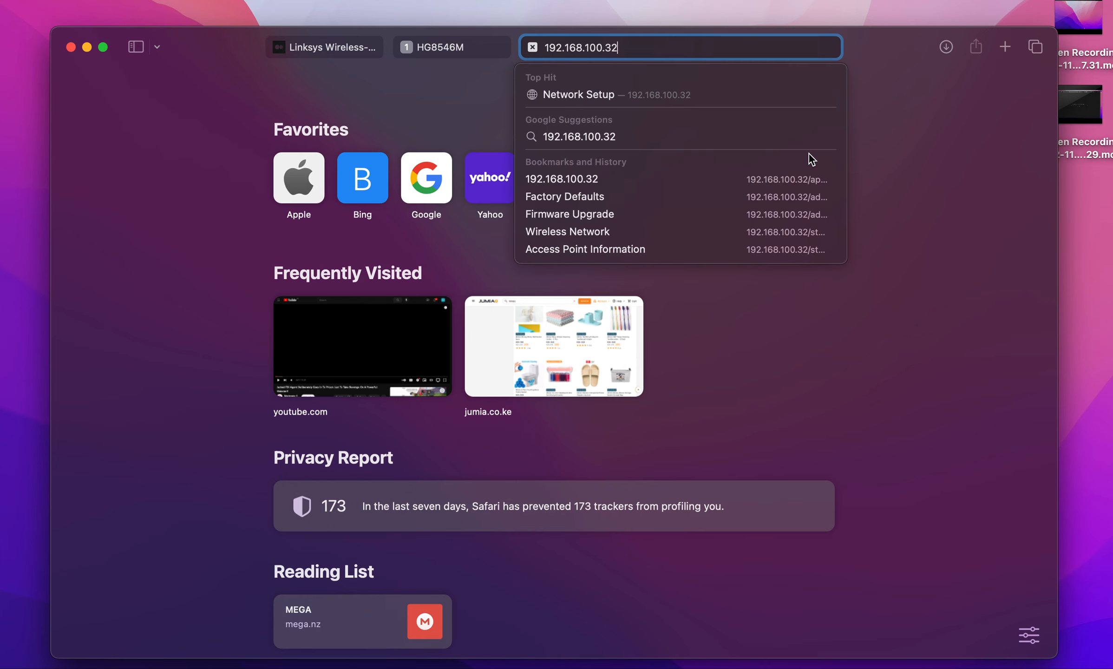
{"action": "key", "text": "Return"}
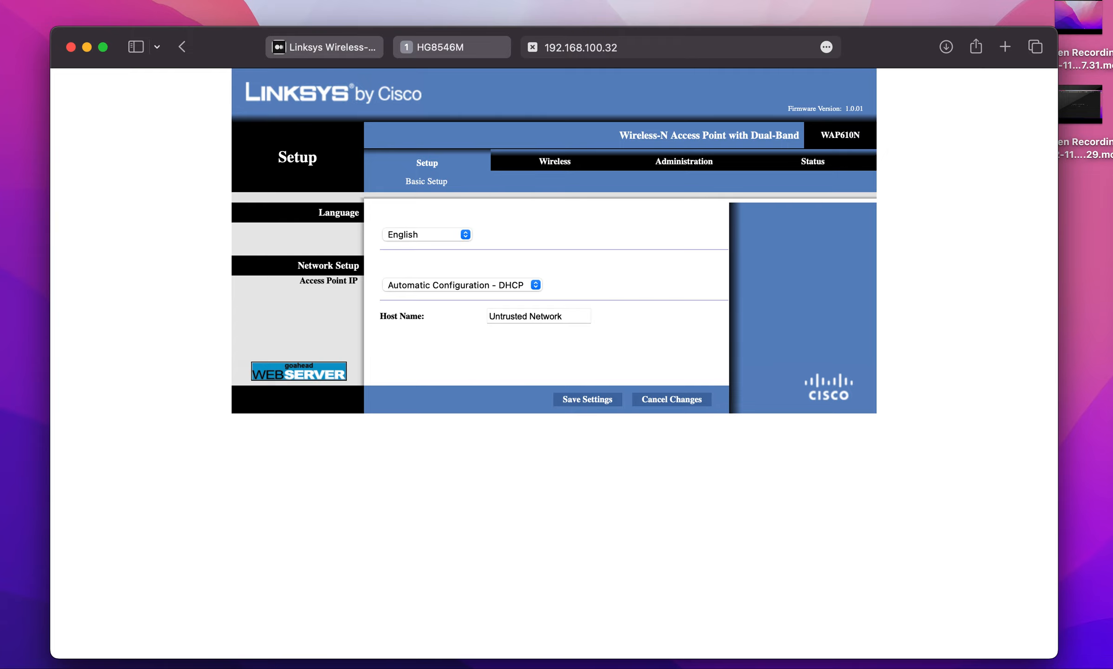
Switch to System Preferences and copy the computer's own IP address from the Network settings.
{"action": "mouse_move", "coordinate": [1111, 379]}
{"action": "left_click", "coordinate": [1110, 353]}
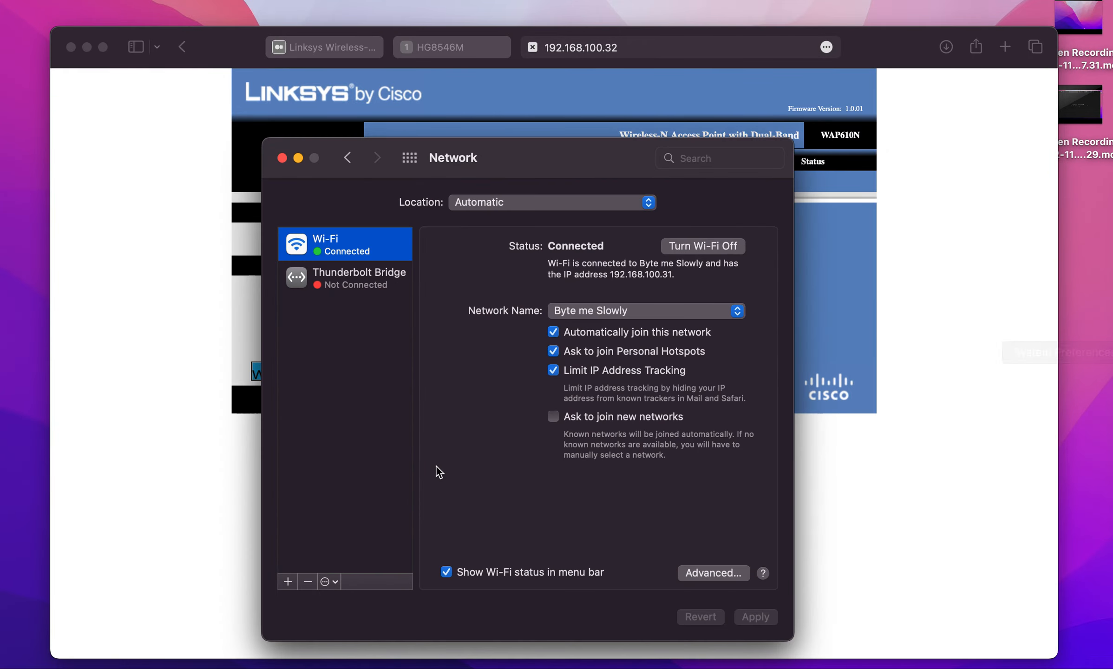
{"action": "left_click_drag", "start_coordinate": [610, 274], "coordinate": [673, 278]}
{"action": "key", "text": "super+c"}
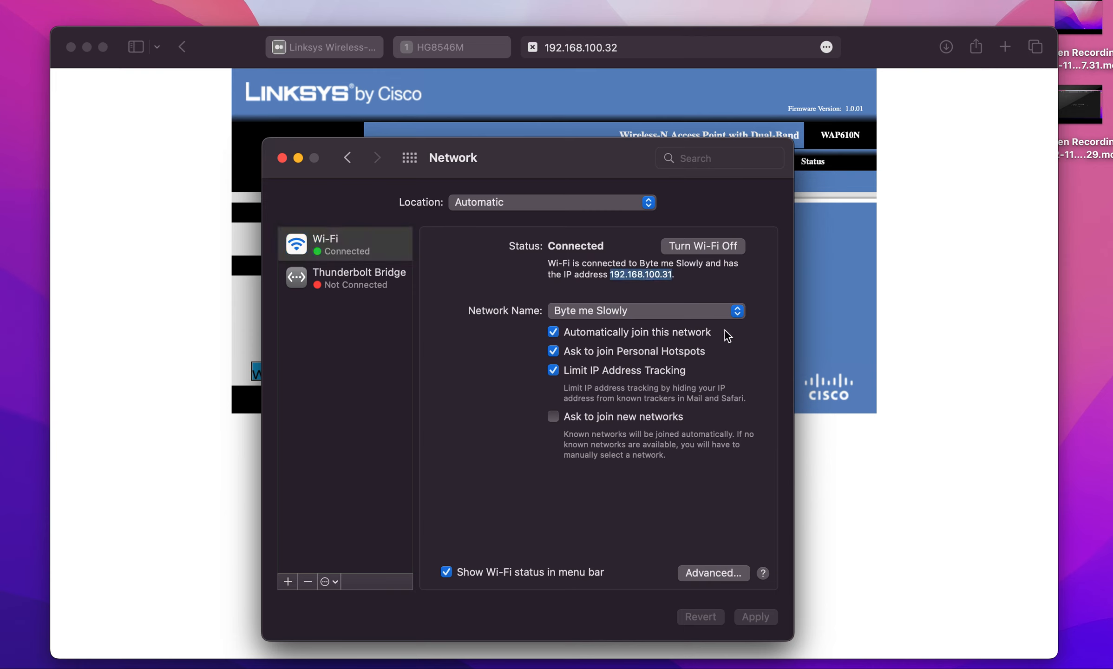
{"action": "key", "text": "super+q"}
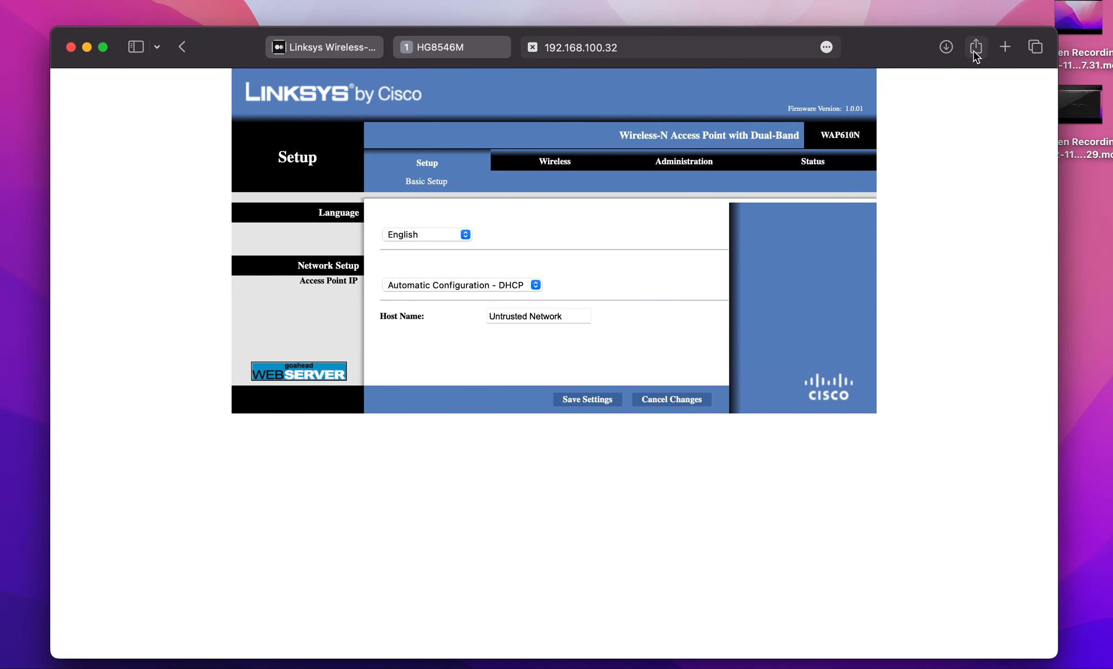
Try to open the copied address 192.168.100.31 in a new browser tab, and close that tab.
{"action": "left_click", "coordinate": [1001, 49]}
{"action": "key", "text": "super+v"}
{"action": "key", "text": "Return"}
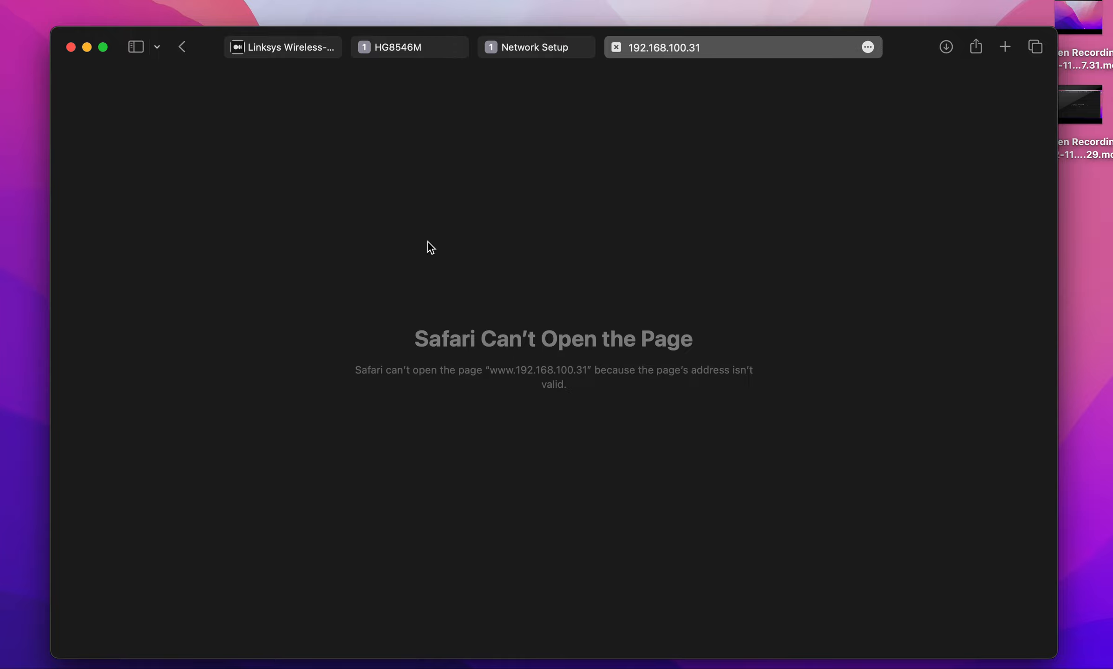
{"action": "mouse_move", "coordinate": [1107, 390]}
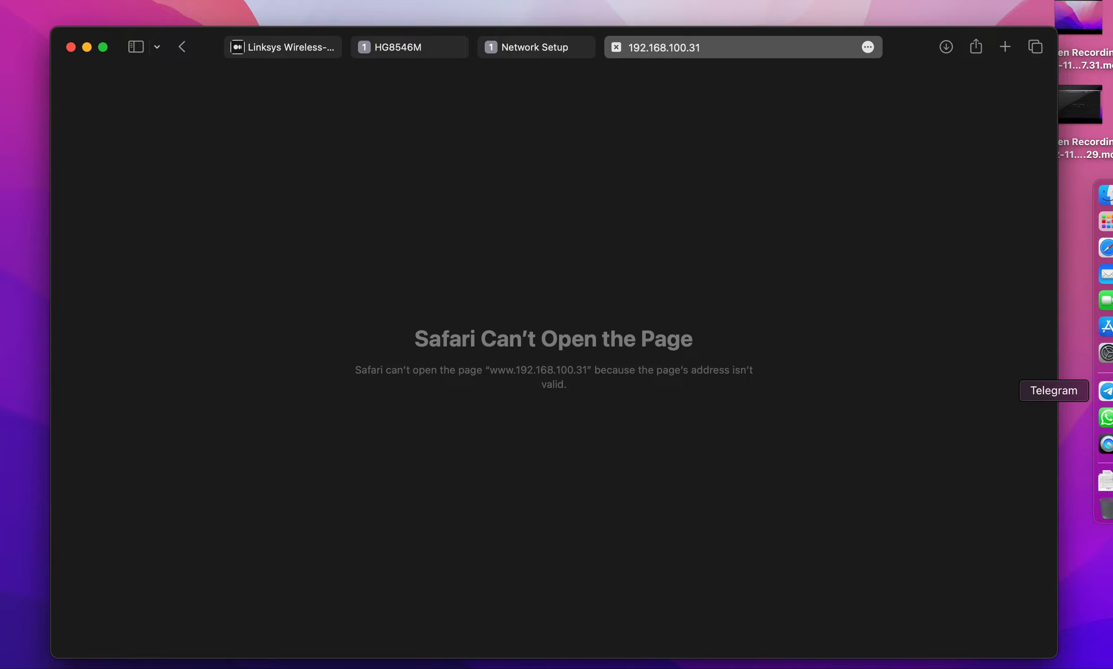
{"action": "left_click", "coordinate": [620, 44]}
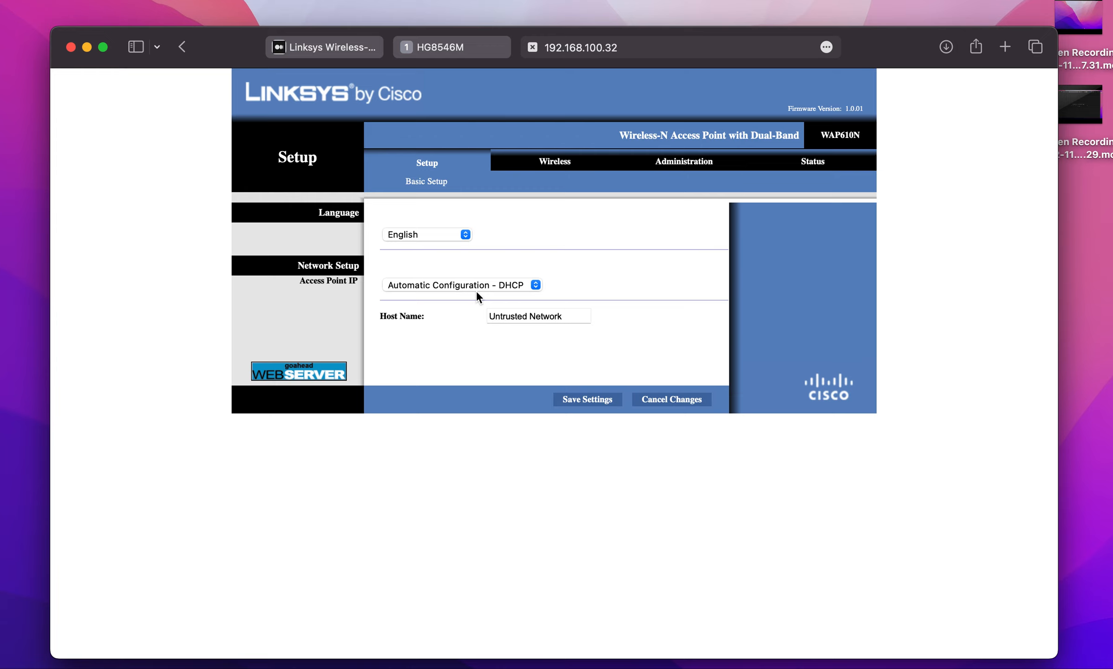
Review the router's DHCP client list and return to the access point's setup page.
{"action": "left_click", "coordinate": [433, 46]}
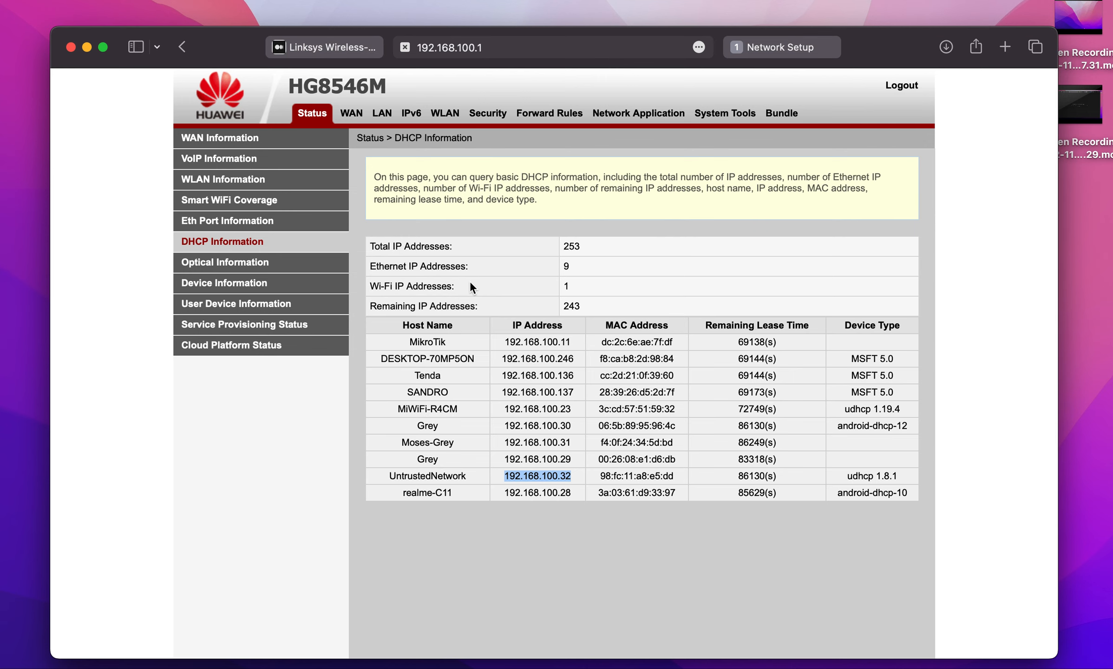
{"action": "left_click", "coordinate": [788, 46]}
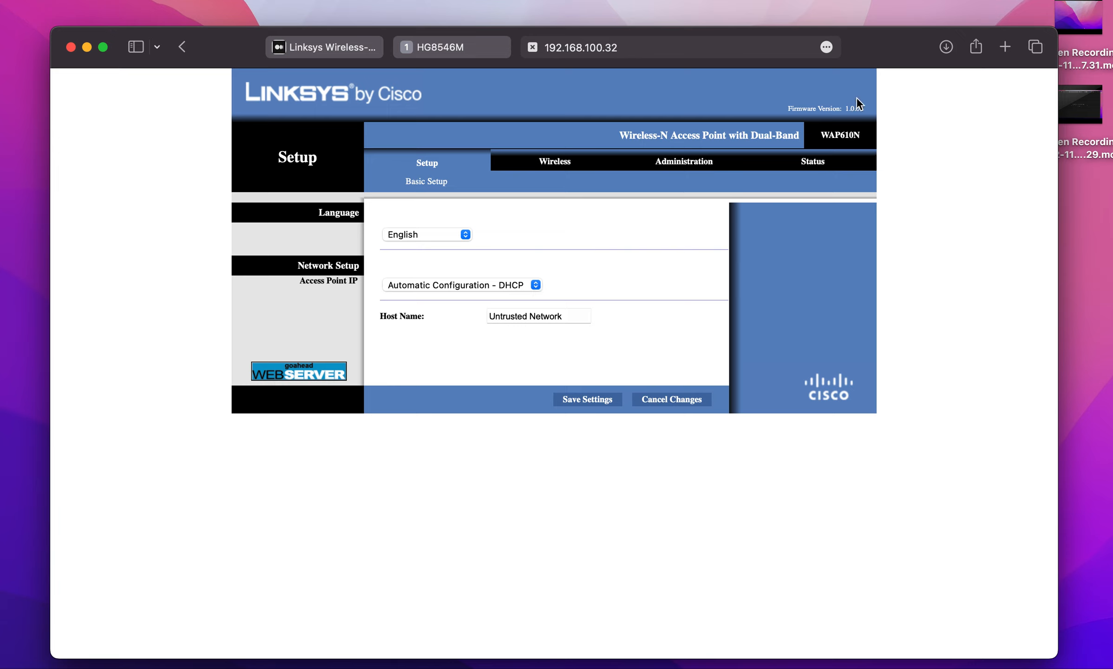
Try to open the address 192.168.1.1 in a new browser tab.
{"action": "left_click", "coordinate": [1008, 45]}
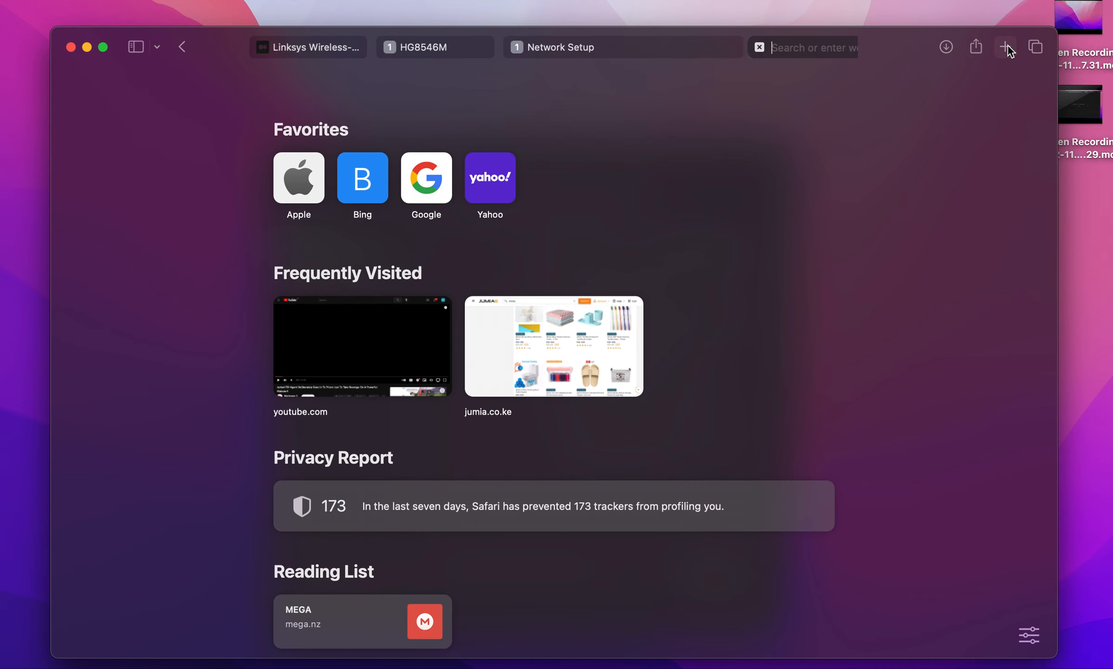
{"action": "type", "text": "192"}
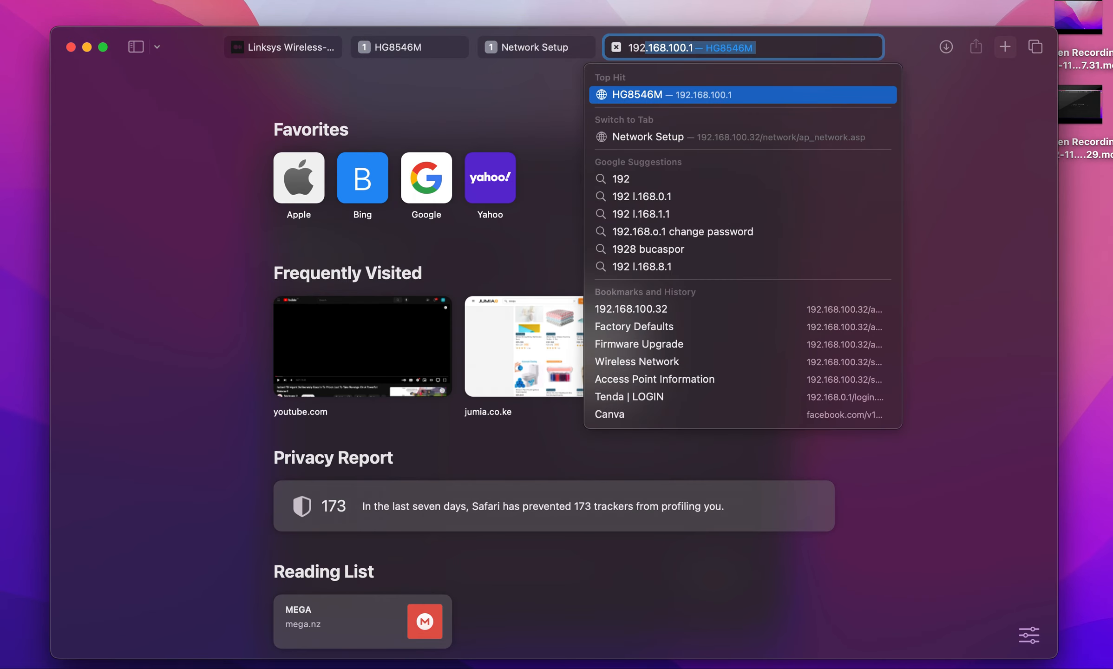
{"action": "type", "text": ".16"}
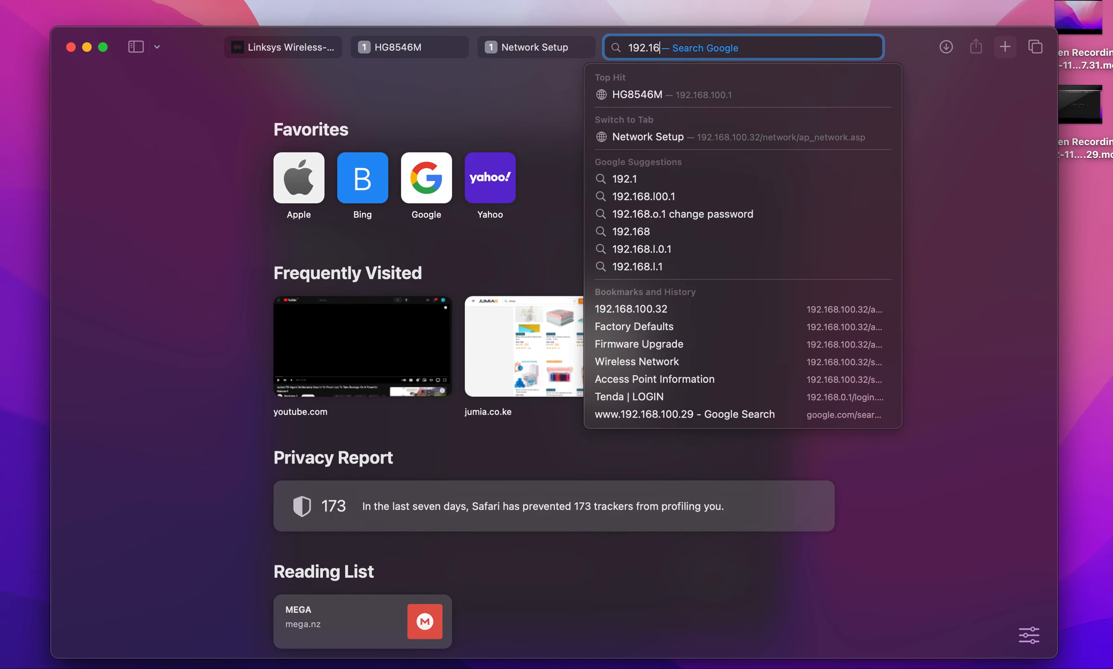
{"action": "type", "text": "8.1.1"}
{"action": "key", "text": "Return"}
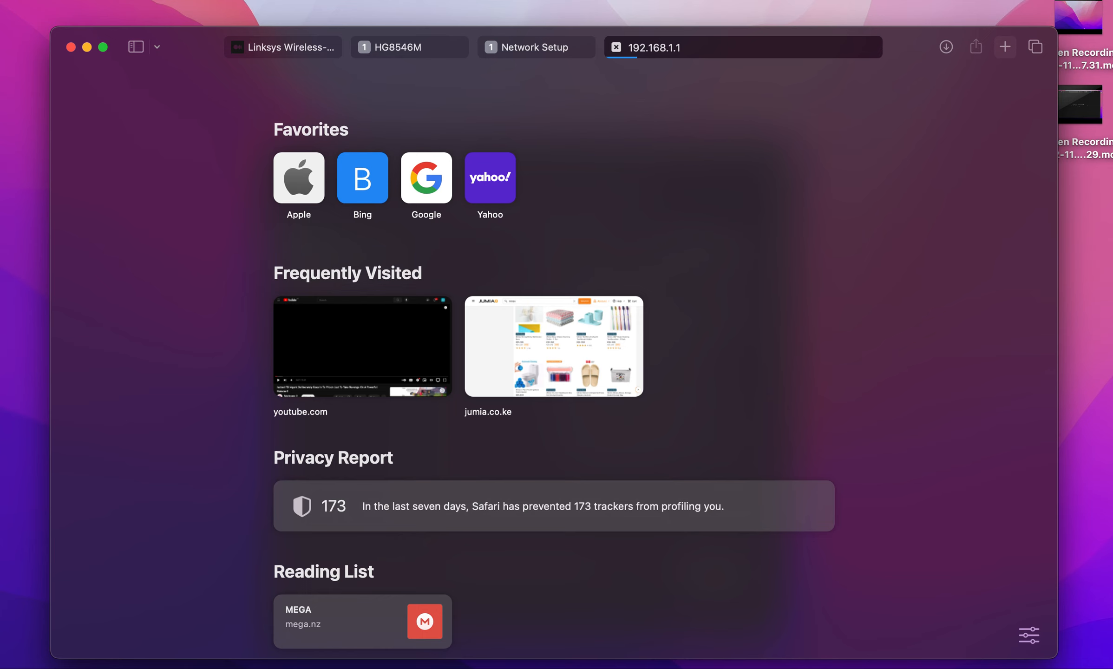
Compare the host name on the access point's setup page with the entries in the router's DHCP list.
{"action": "left_click", "coordinate": [541, 48]}
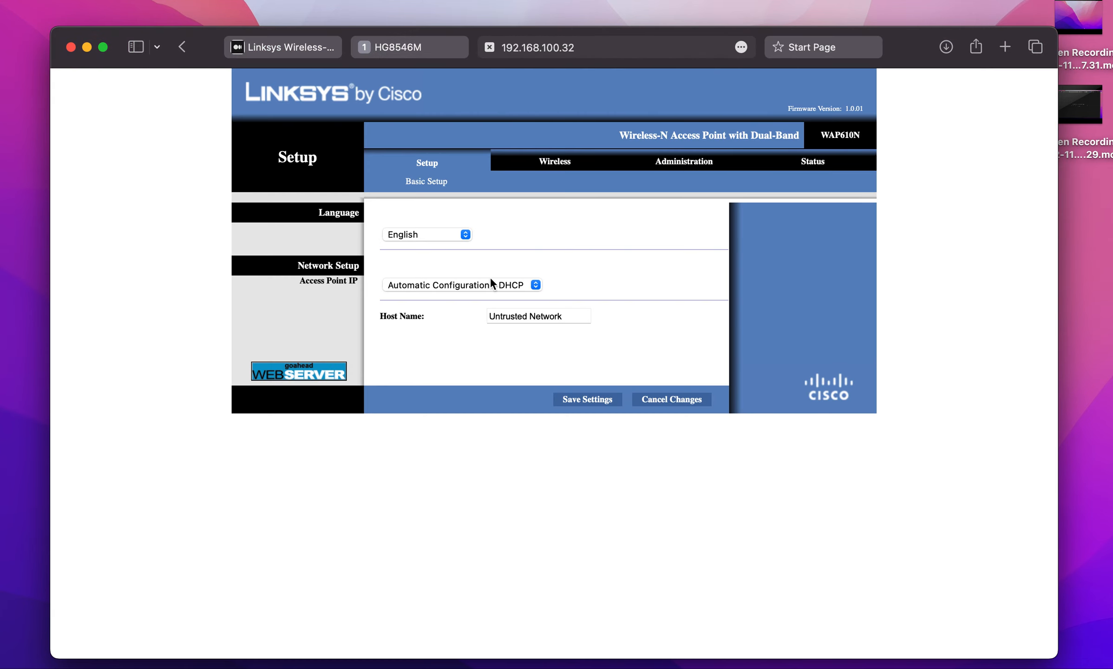
{"action": "left_click_drag", "start_coordinate": [562, 315], "coordinate": [471, 316]}
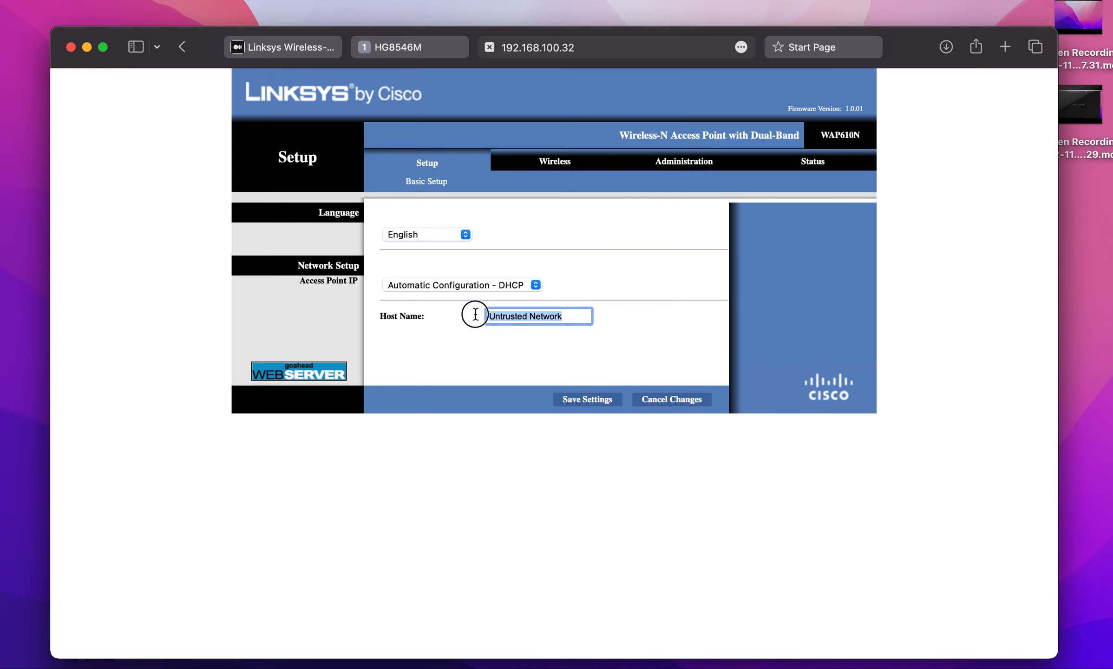
{"action": "left_click", "coordinate": [432, 39]}
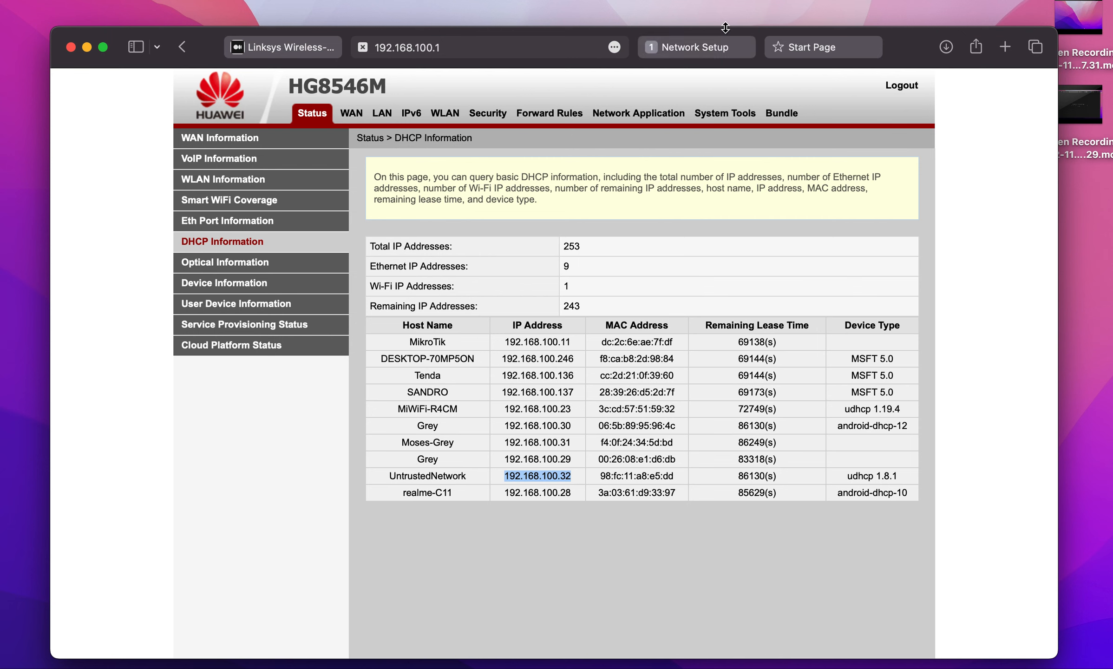
{"action": "left_click", "coordinate": [712, 46]}
Open the access point's basic wireless settings and compare the network name with the available Wi-Fi networks.
{"action": "left_click", "coordinate": [563, 163]}
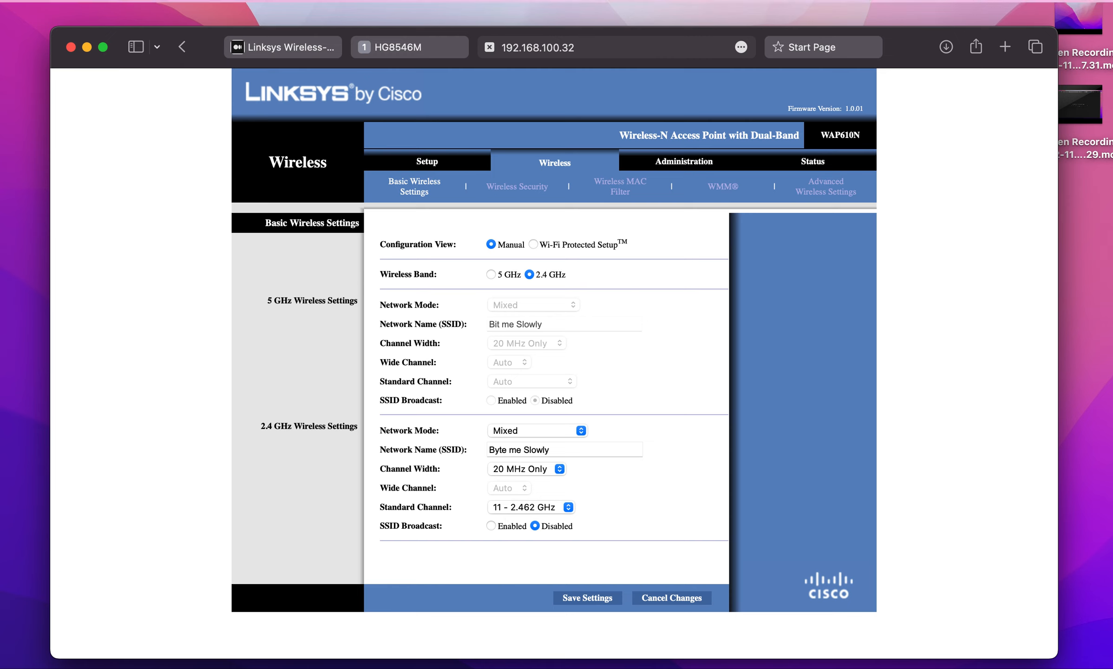
{"action": "left_click", "coordinate": [941, 1]}
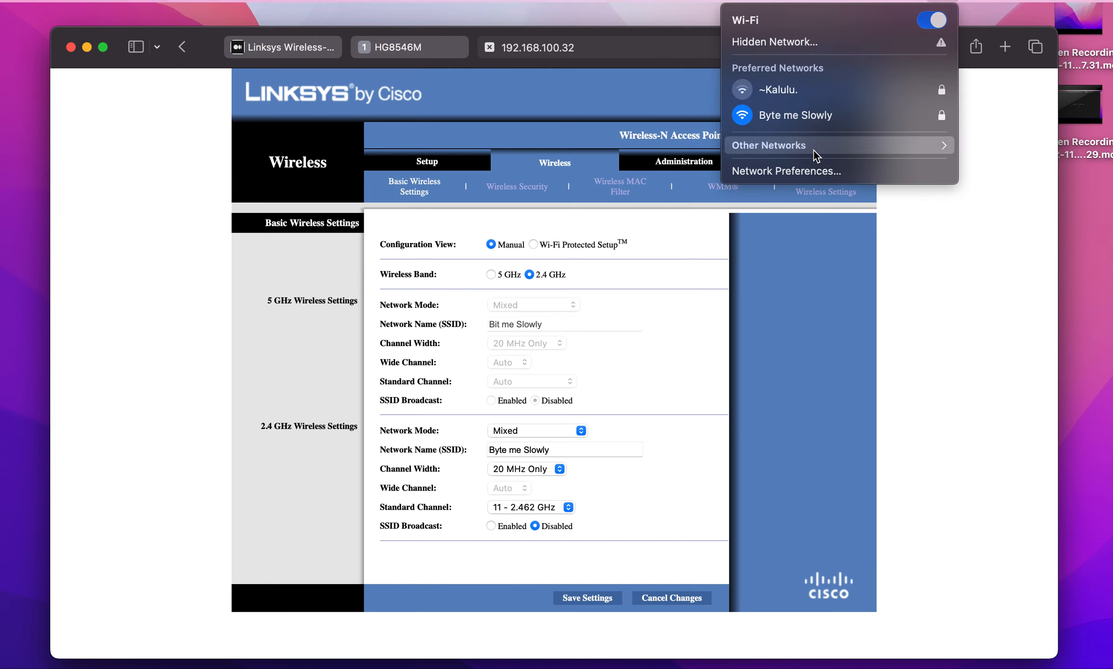
{"action": "left_click", "coordinate": [777, 377]}
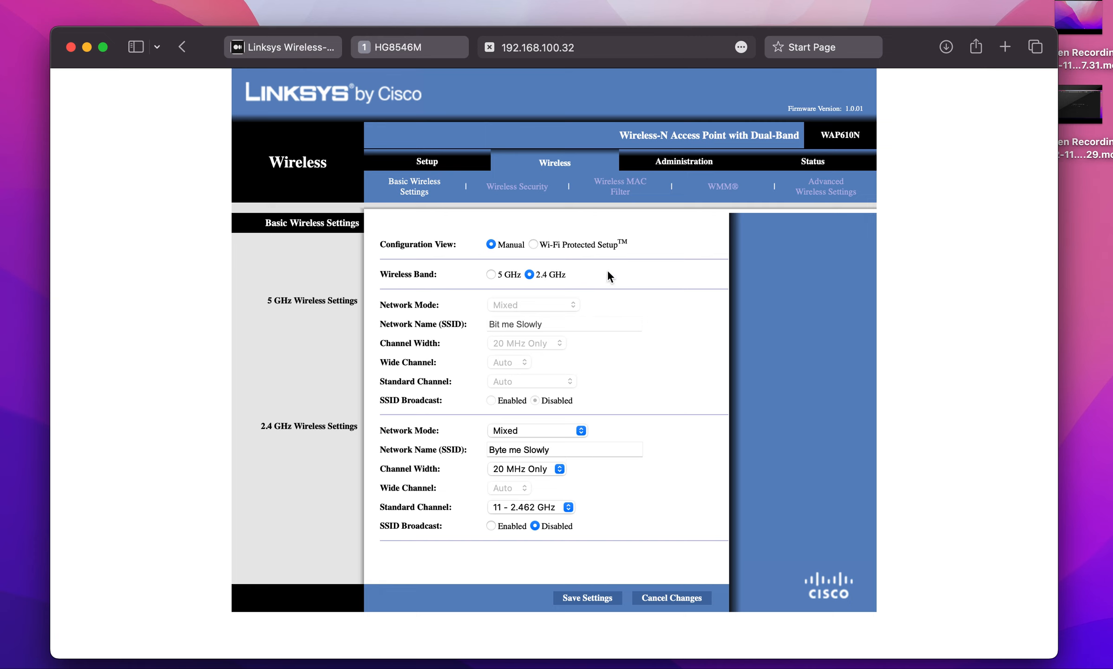
Review the access point's management options and status information, and return to the basic wireless settings.
{"action": "left_click", "coordinate": [686, 164]}
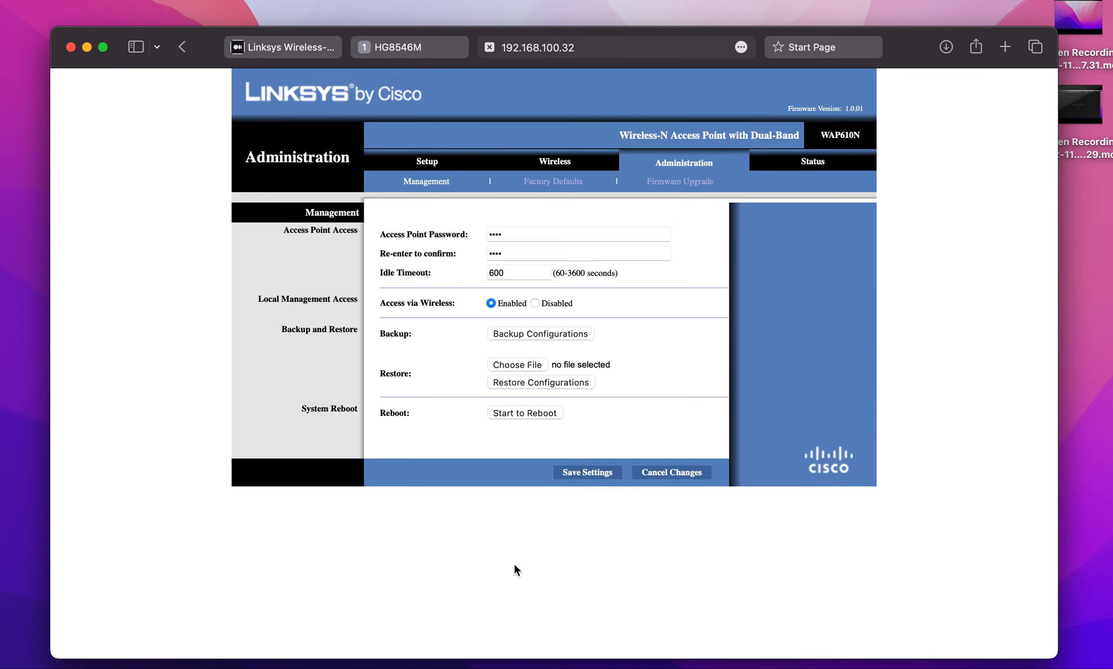
{"action": "left_click", "coordinate": [811, 168]}
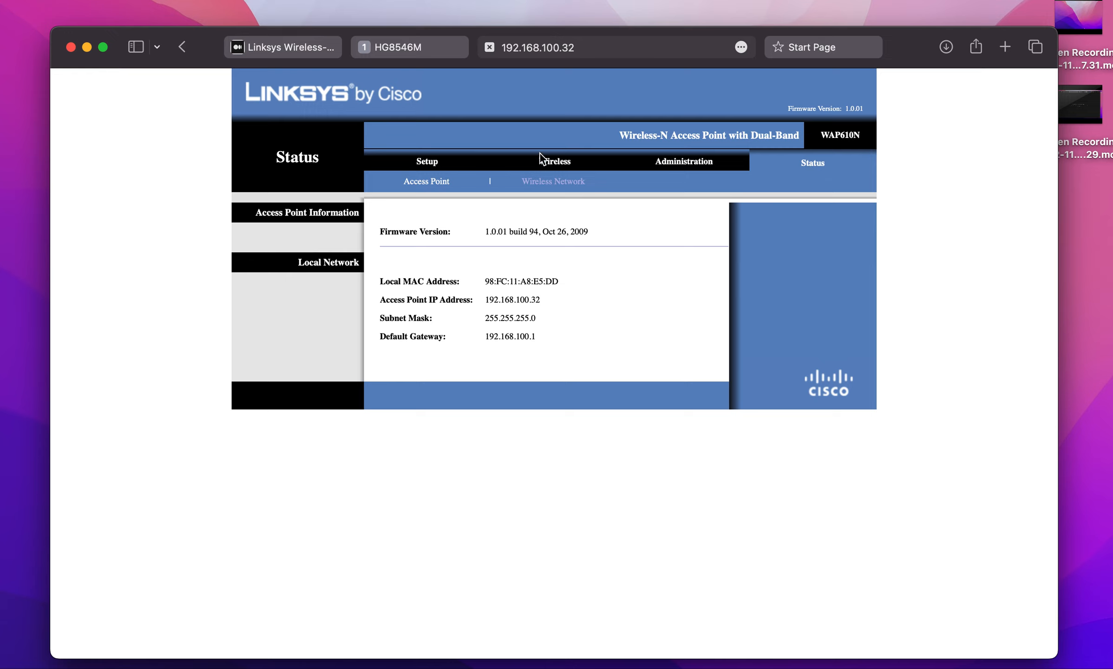
{"action": "left_click", "coordinate": [551, 161]}
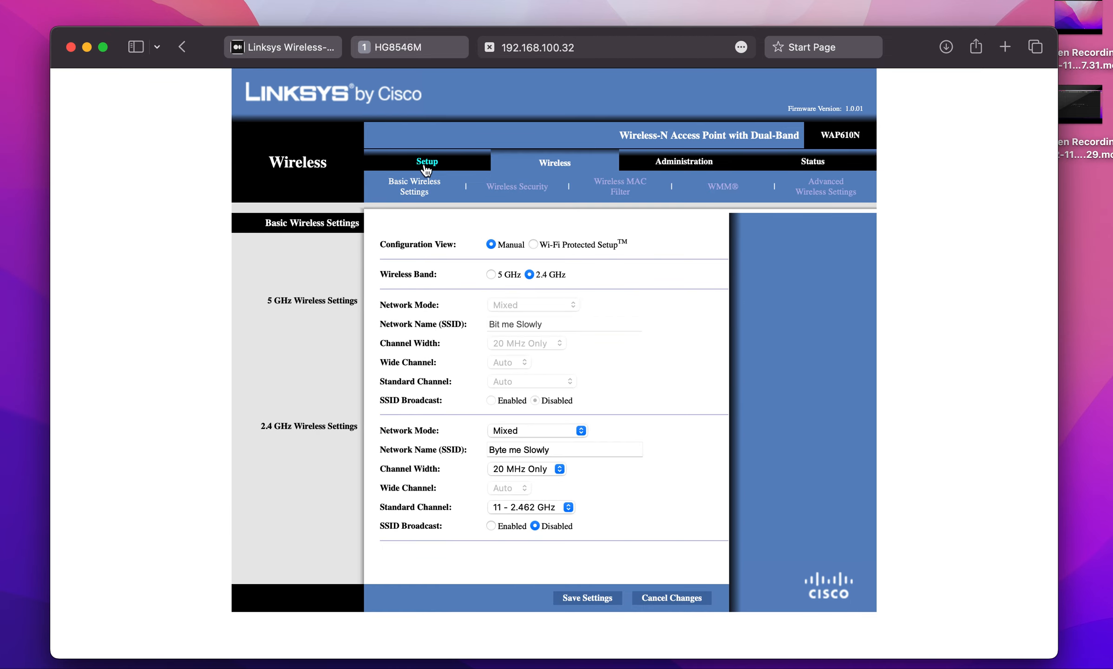
Switch the access point's IP configuration to Static IP in its basic network setup.
{"action": "left_click", "coordinate": [424, 163]}
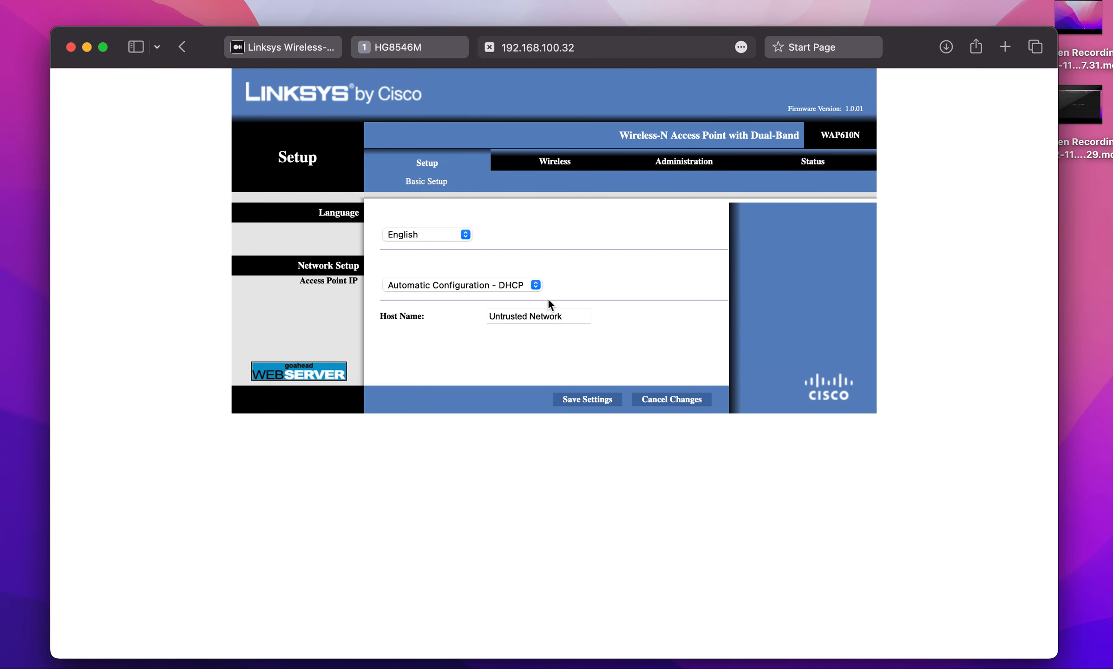
{"action": "left_click", "coordinate": [537, 284]}
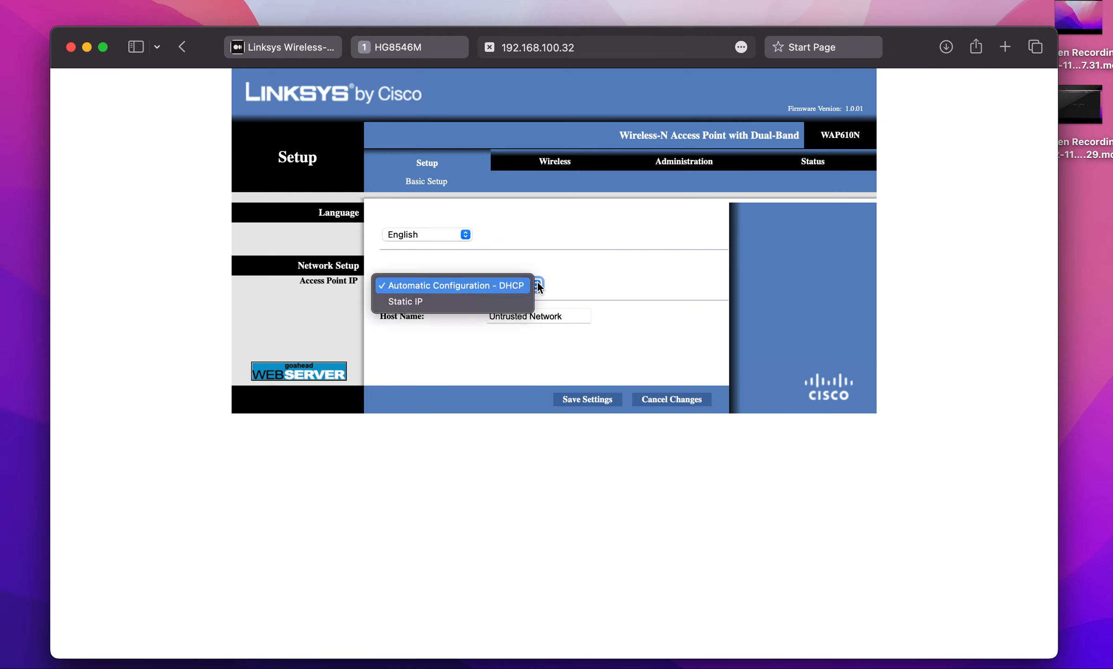
{"action": "left_click", "coordinate": [491, 302]}
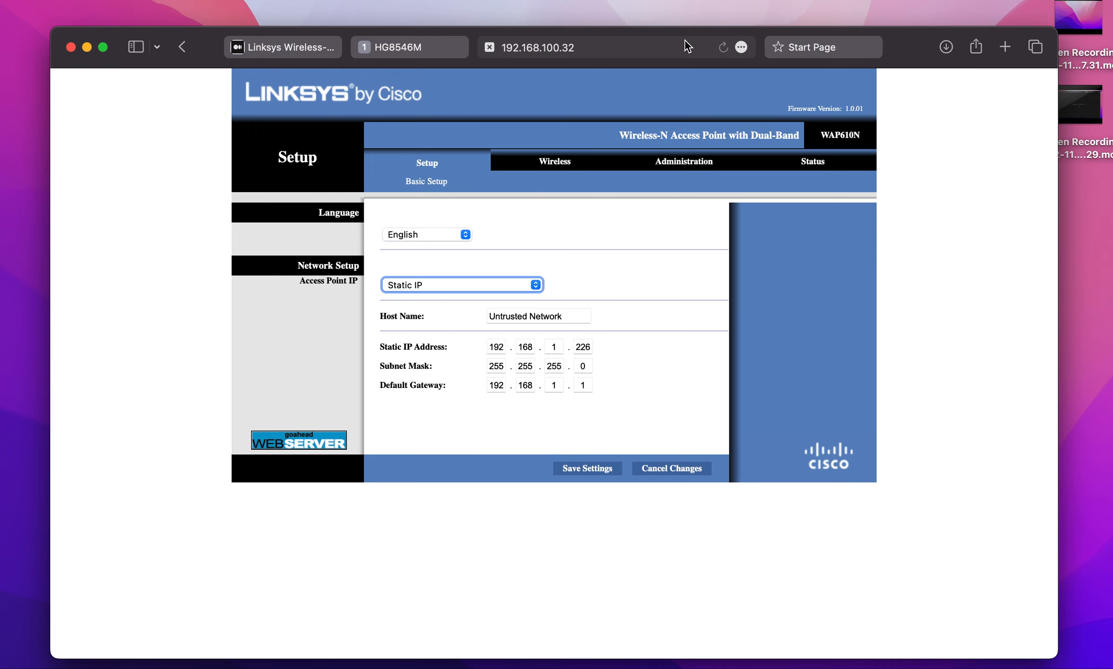
Compare the 192.168.1.1 page and the router's DHCP list with the access point's static address settings.
{"action": "left_click", "coordinate": [823, 50]}
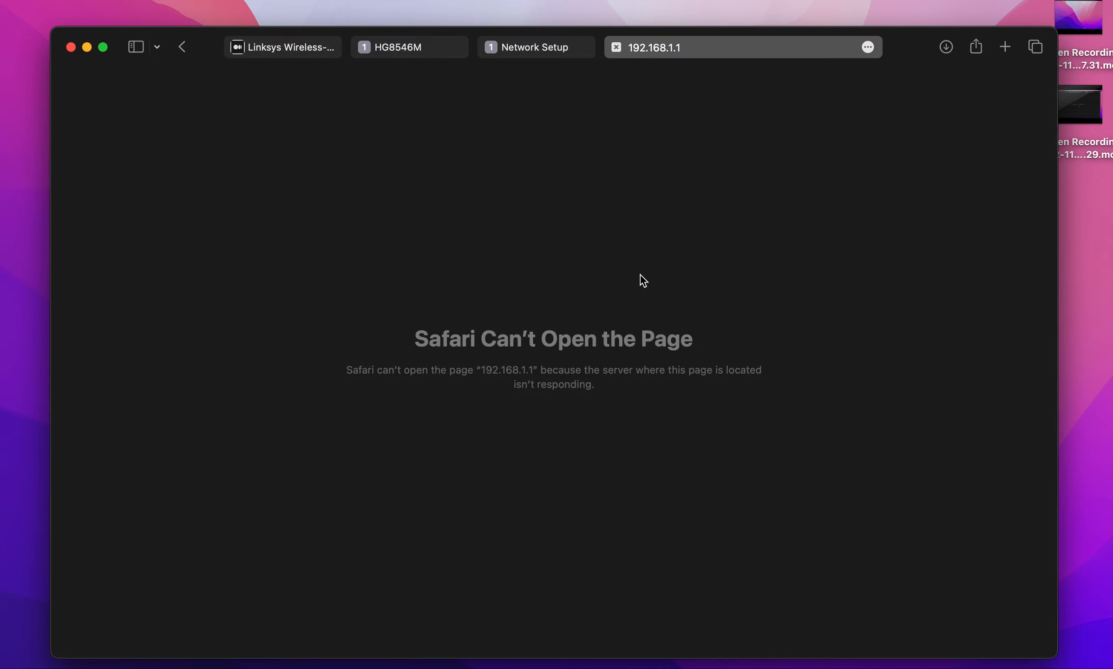
{"action": "left_click", "coordinate": [421, 48]}
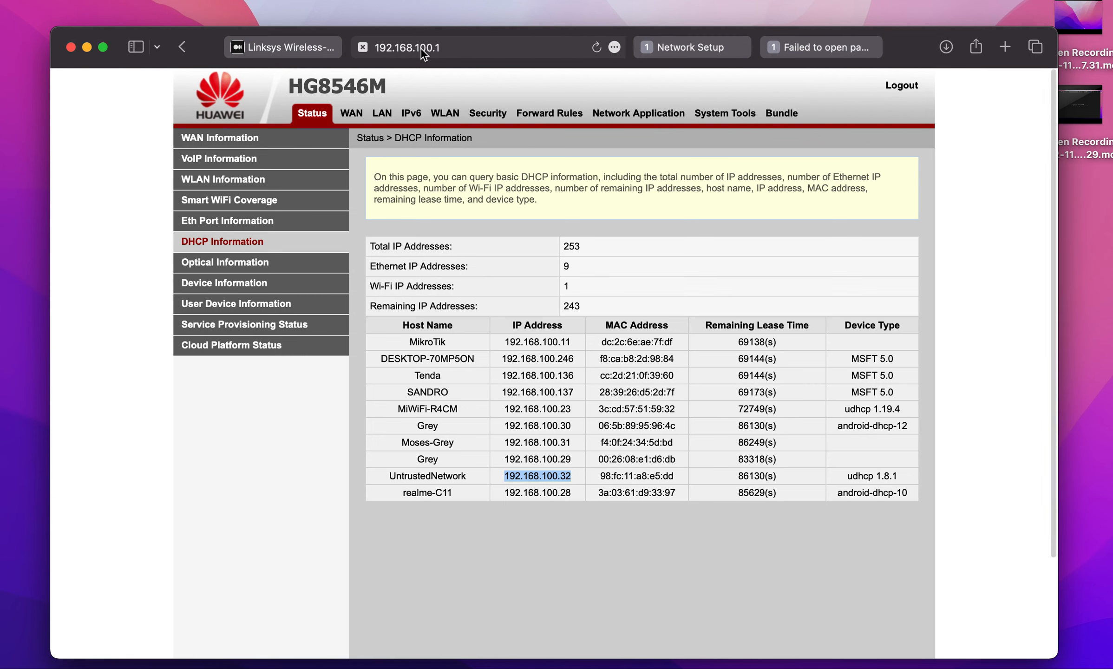
{"action": "left_click", "coordinate": [720, 48]}
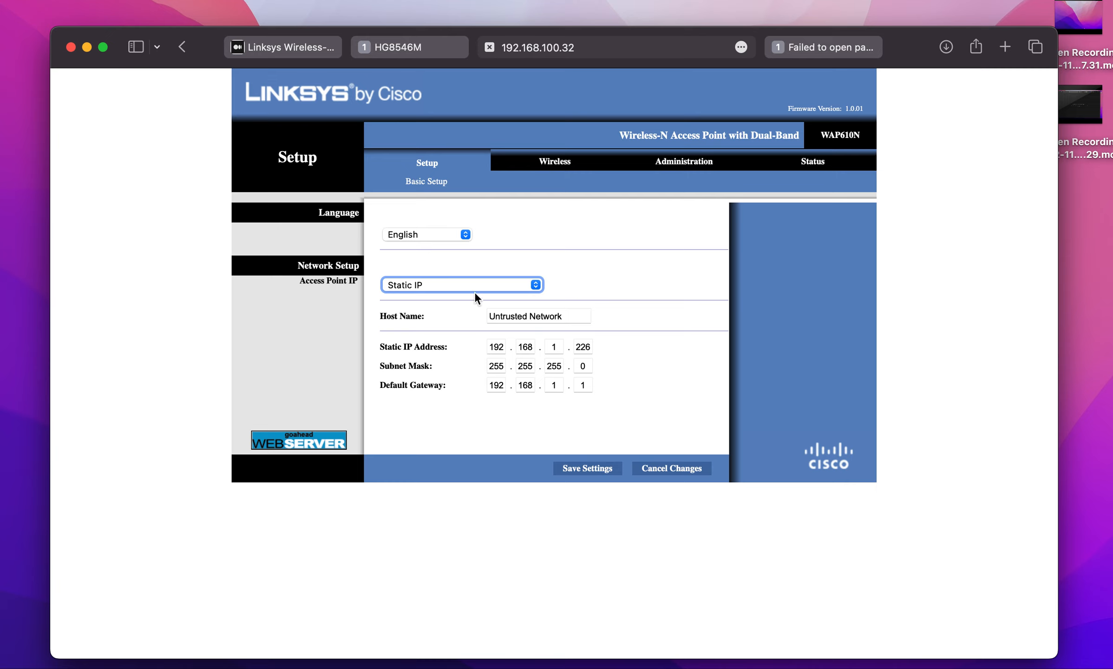
Review the IP configuration modes offered in the access point's network setup and close the list without choosing one.
{"action": "left_click", "coordinate": [539, 284]}
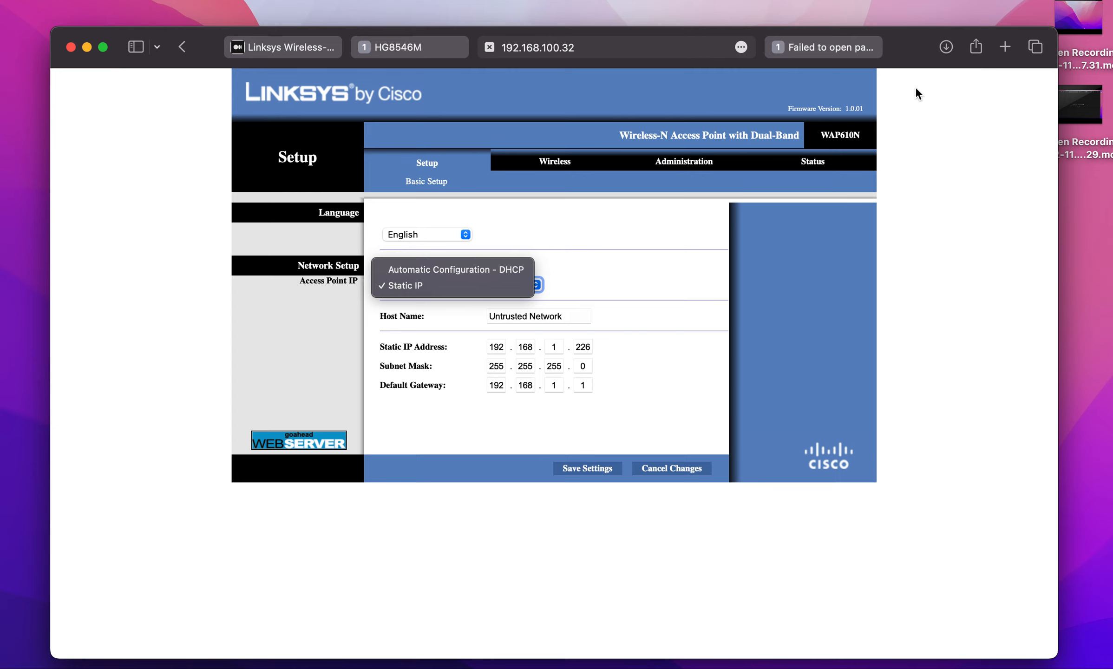
{"action": "left_click", "coordinate": [889, 18]}
{"action": "left_click", "coordinate": [889, 17]}
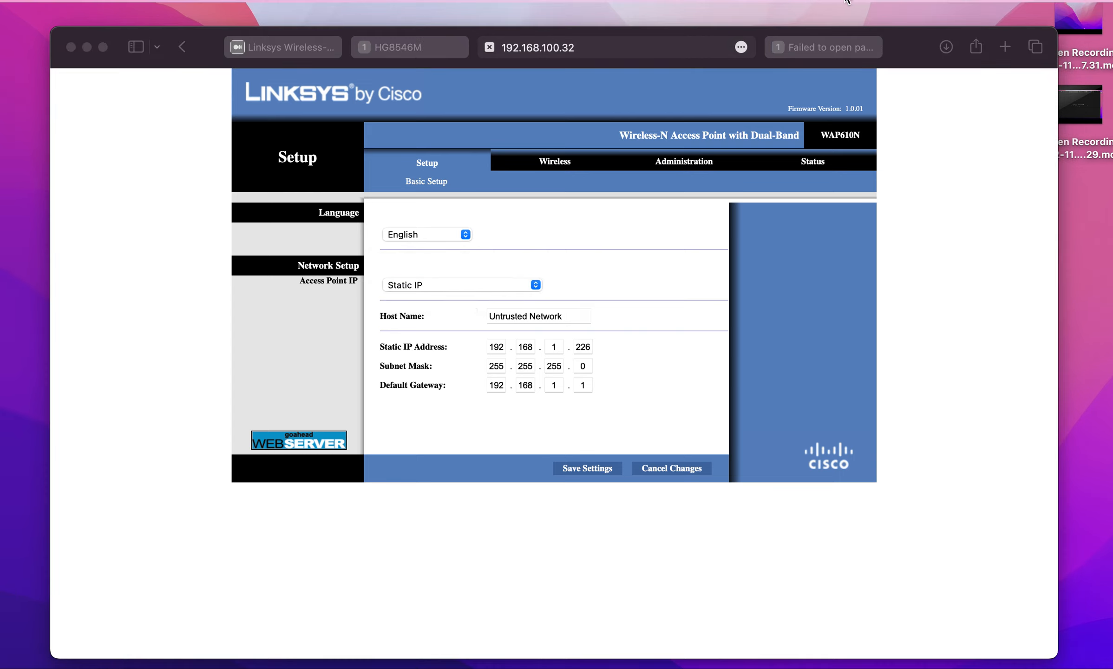